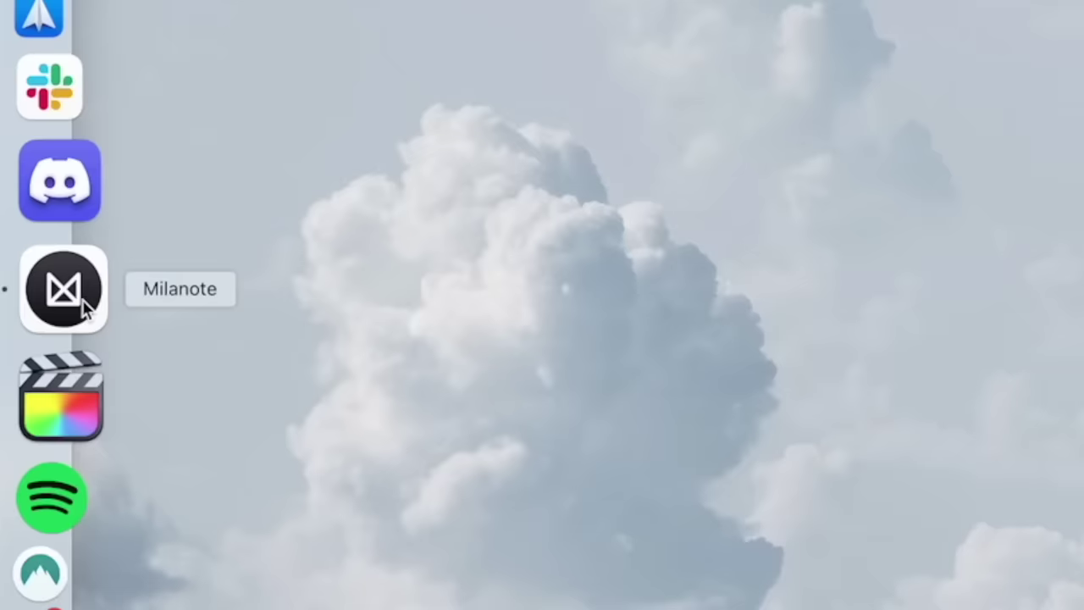
# Step: Launch Milanote from the Dock to show the Home board with Acree Dream Home and The Homebodies - 2.0
pyautogui.click(39, 305)
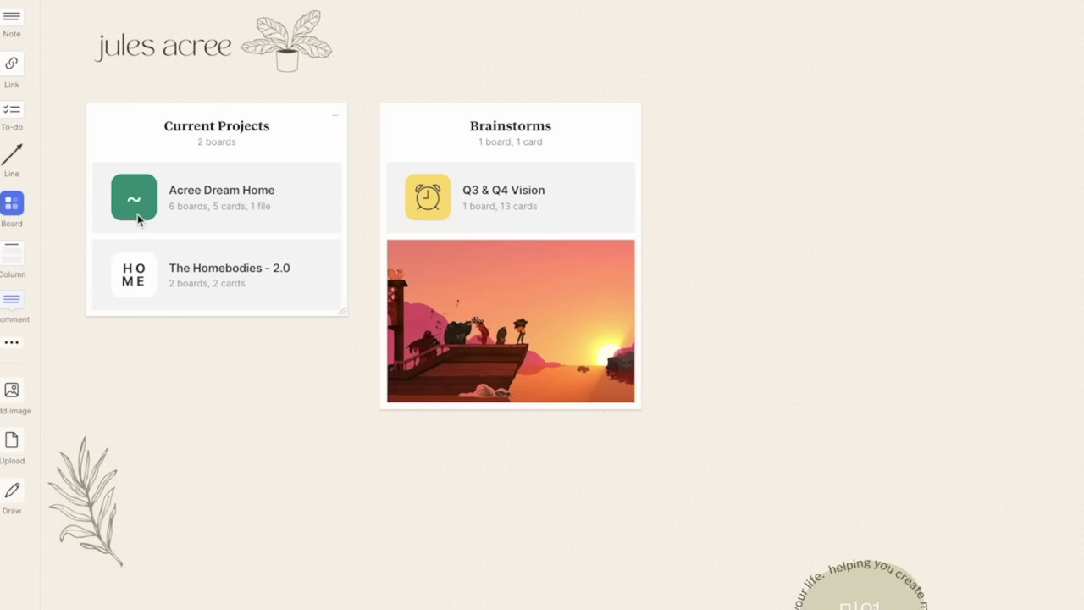
# Step: Open Acree Dream Home, preview the couple photo full size, and tick then untick Living Room Couch
pyautogui.click(133, 203)
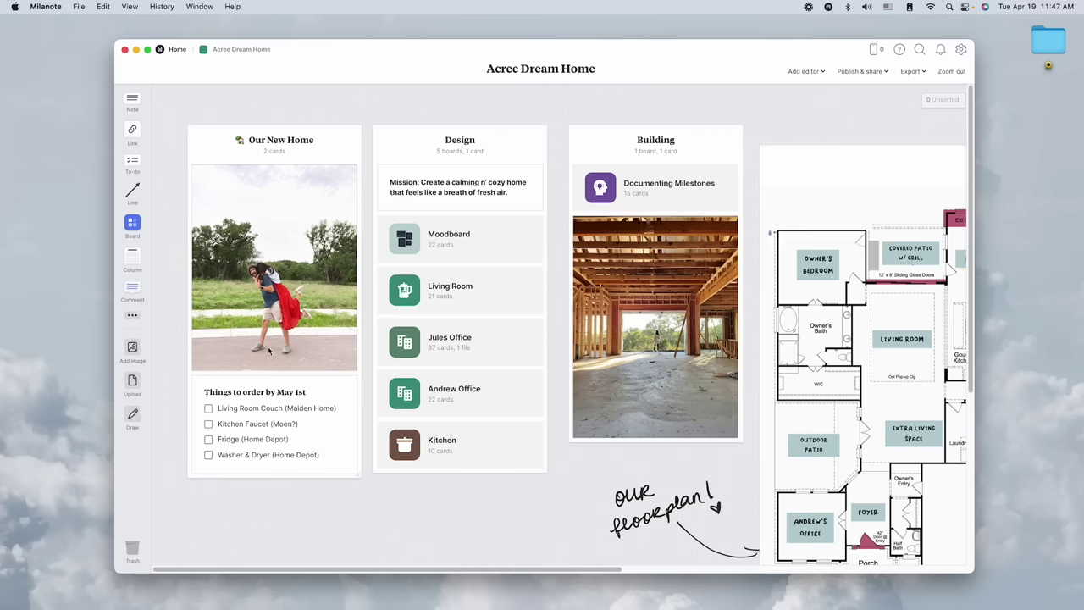
pyautogui.doubleClick(272, 297)
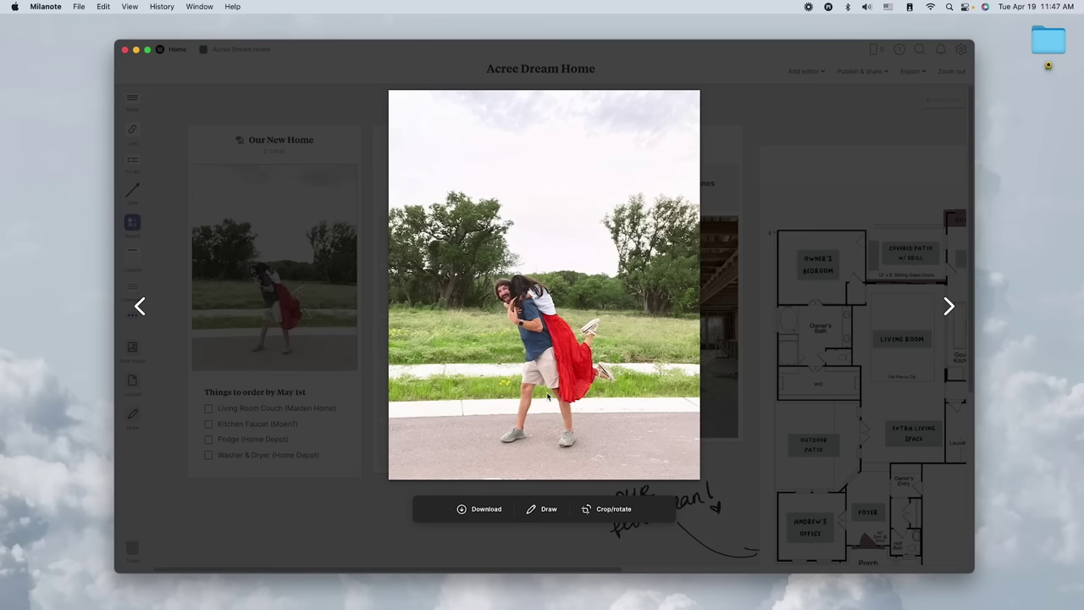
pyautogui.click(315, 332)
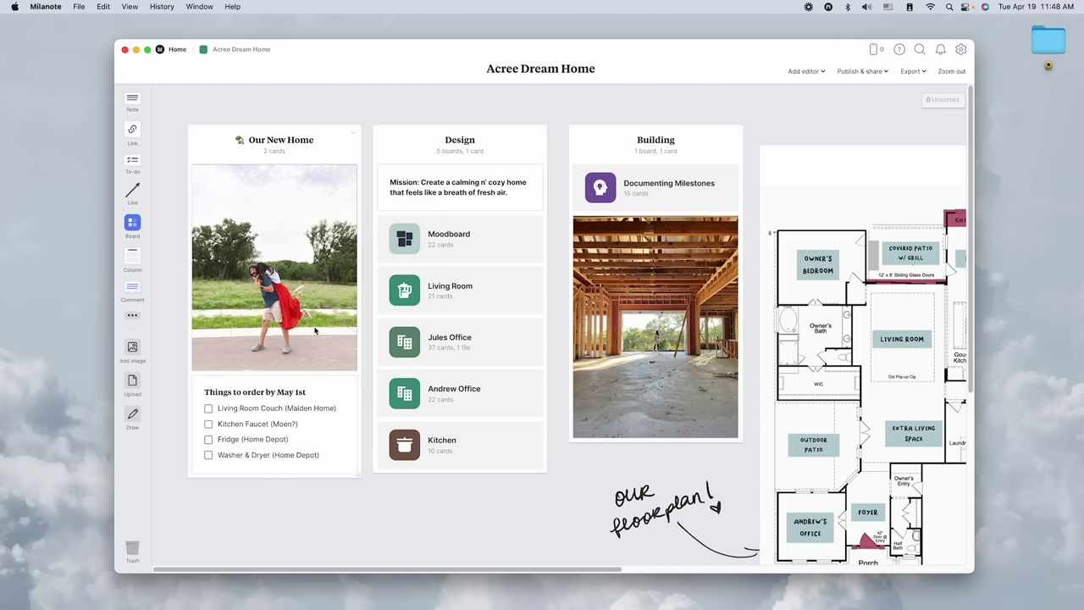
pyautogui.click(209, 410)
pyautogui.click(210, 412)
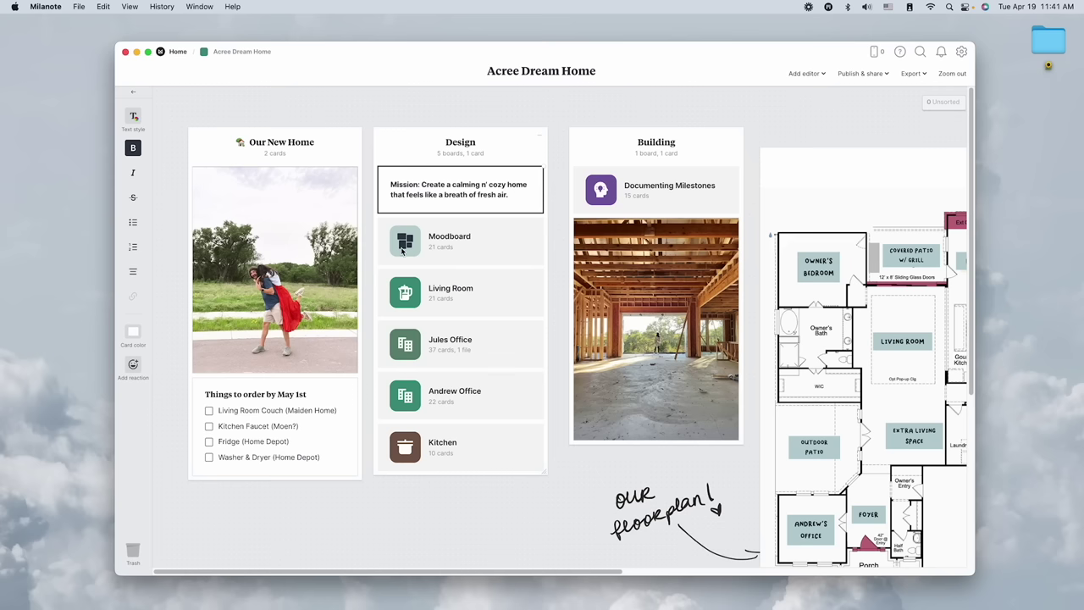
# Step: Open the japandi Moodboard from the Design column and zoom out to browse its photos
pyautogui.click(406, 243)
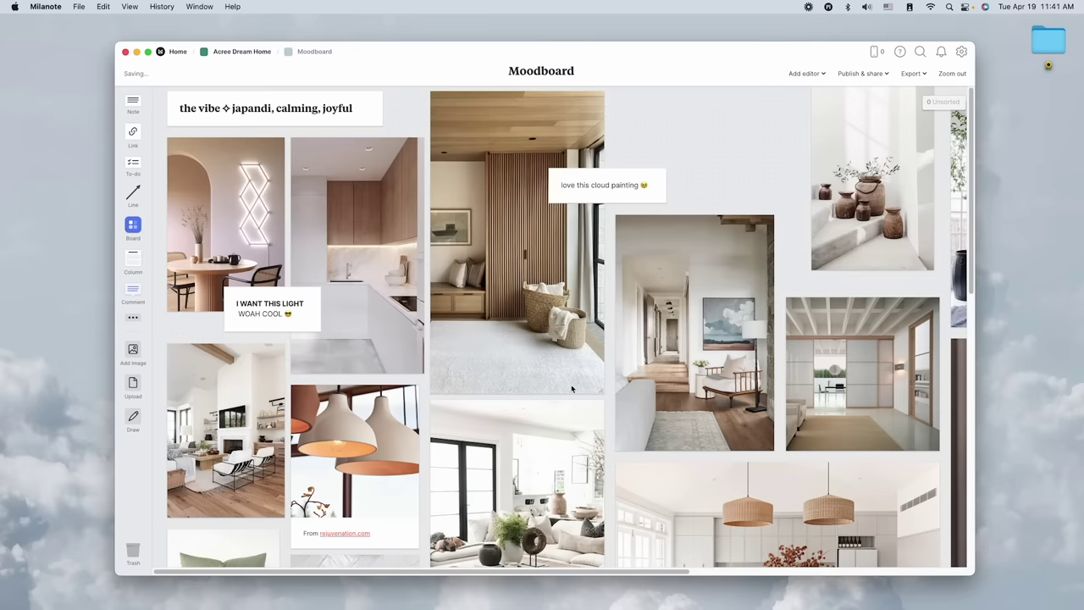
pyautogui.press('super+minus')
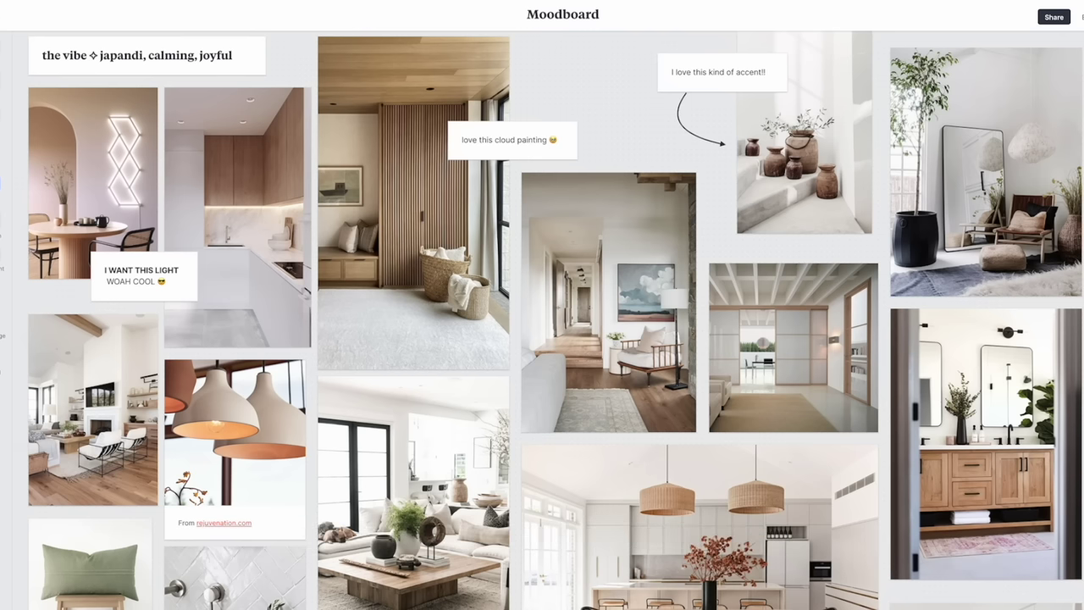
pyautogui.scroll(-6, 556, 320)
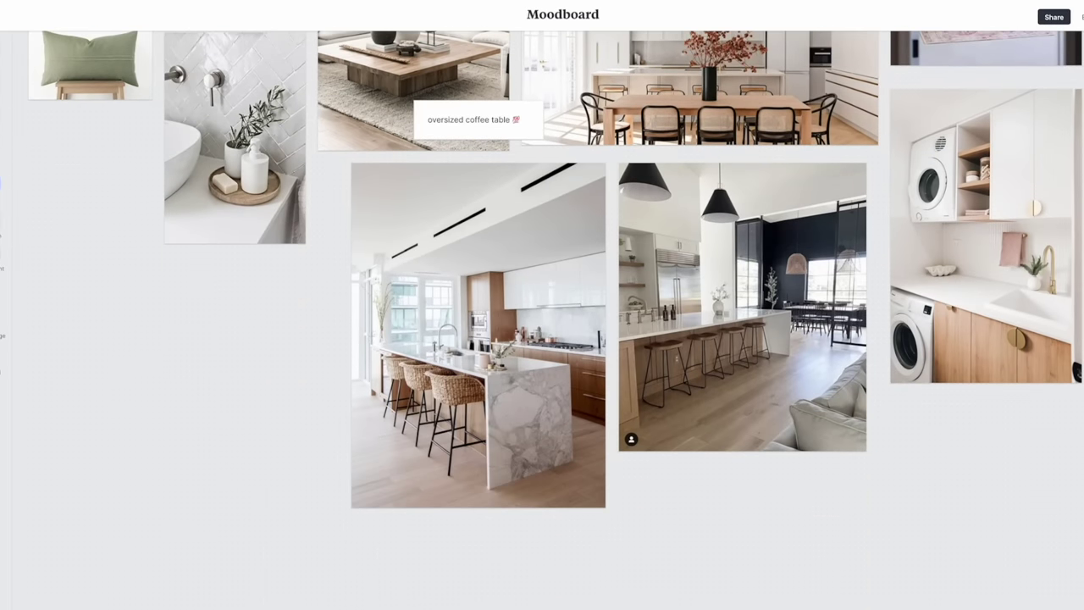
pyautogui.scroll(6, 556, 321)
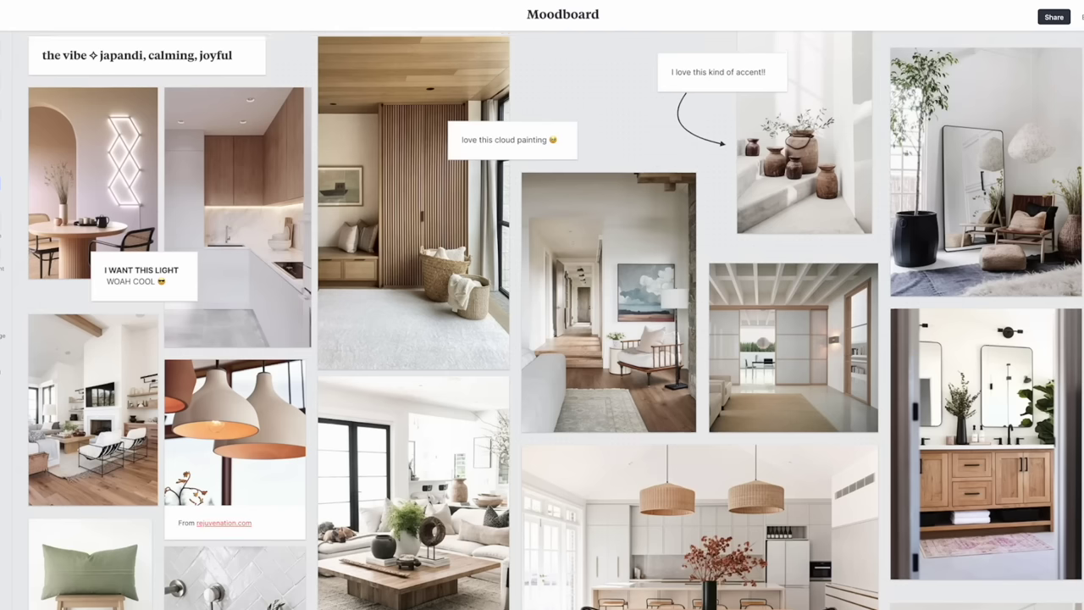
pyautogui.scroll(-5, 543, 320)
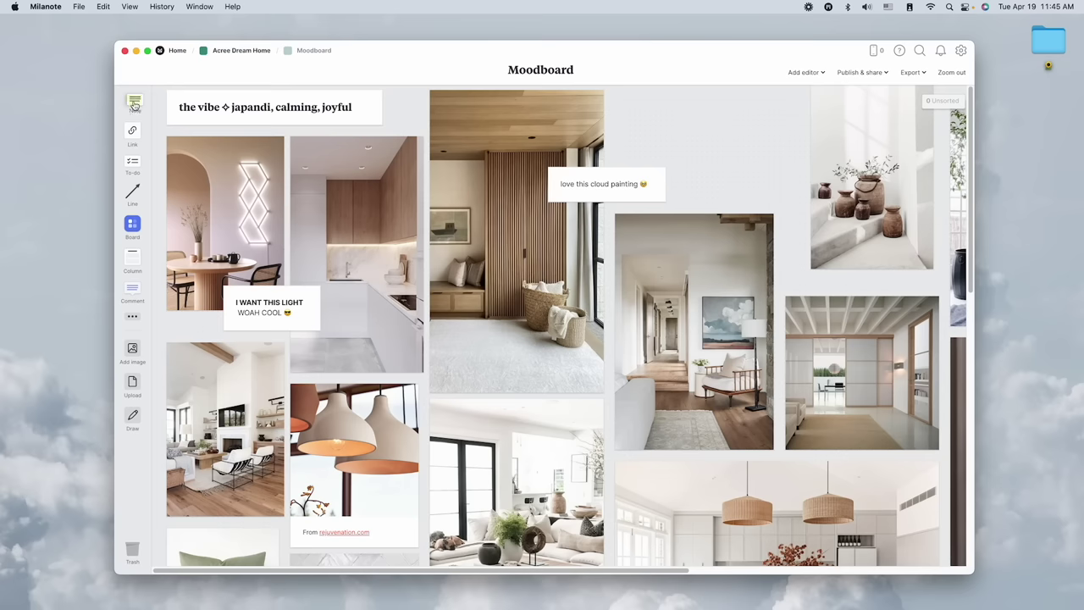
# Step: Add the note 'I love this kind of accent!!' with an arrow to the clay vases photo
pyautogui.moveTo(135, 102); pyautogui.dragTo(629, 133)
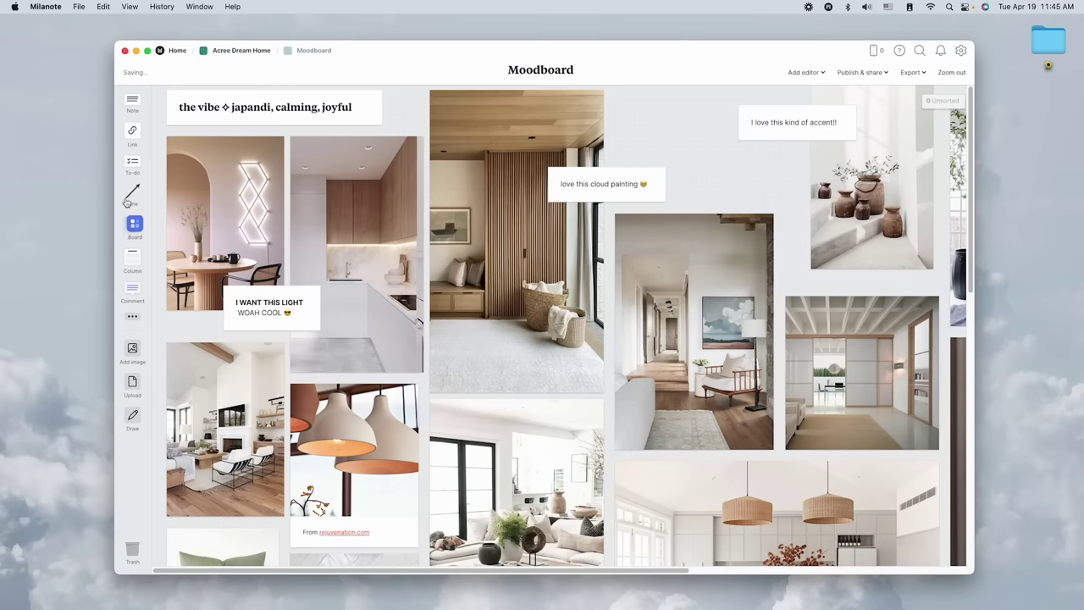
pyautogui.moveTo(132, 191); pyautogui.dragTo(433, 208)
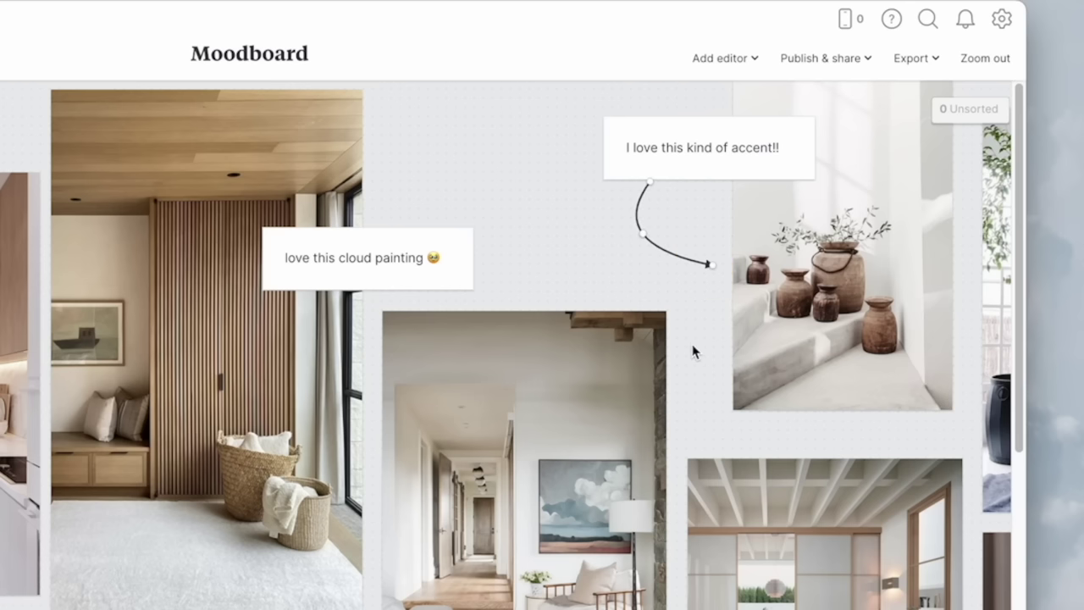
pyautogui.click(787, 234)
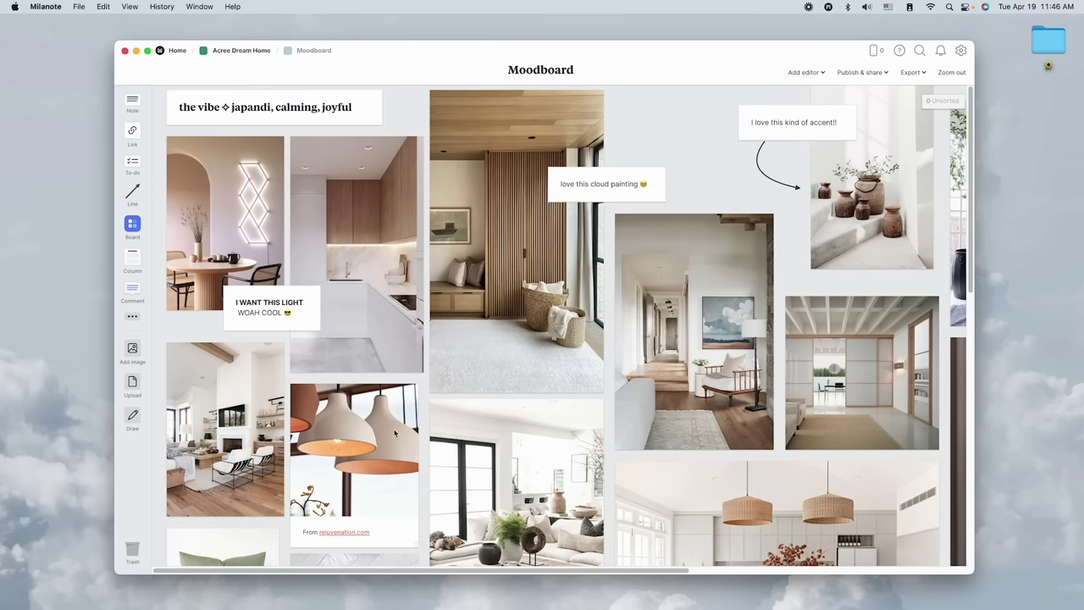
pyautogui.scroll(-3, 407, 423)
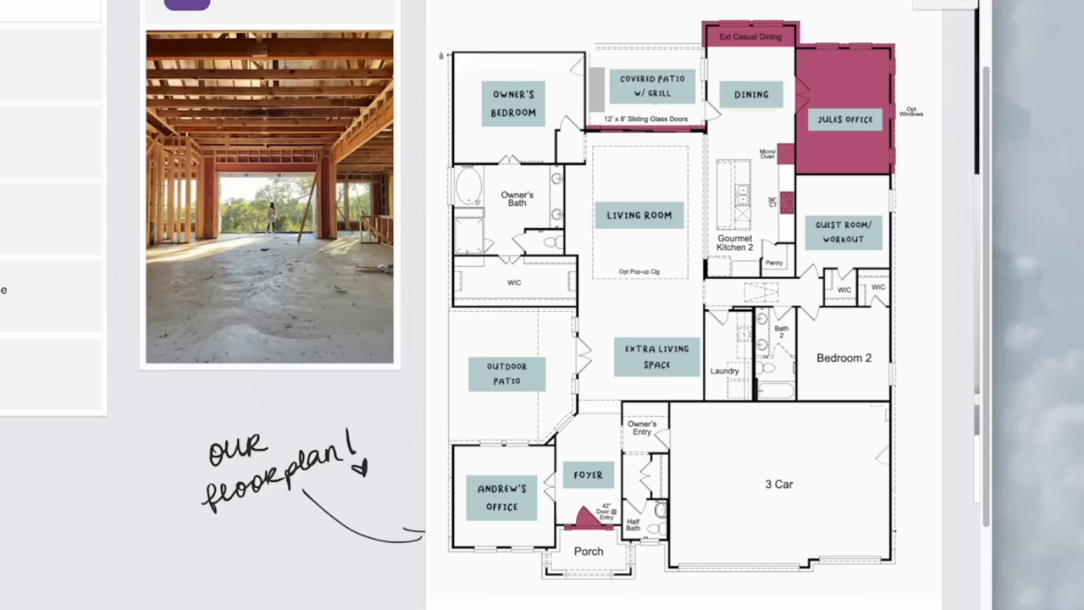
pyautogui.hscroll(3, 491, 305)
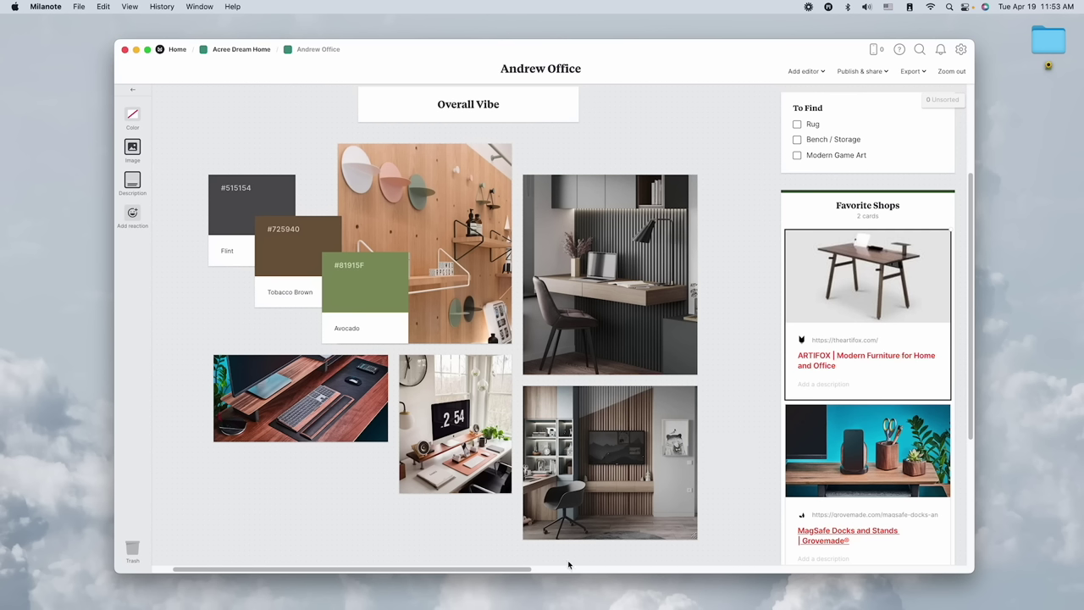
# Step: Scroll Andrew Office to Favorite Shops and open the ARTIFOX link card in Chrome
pyautogui.hscroll(5, 492, 353)
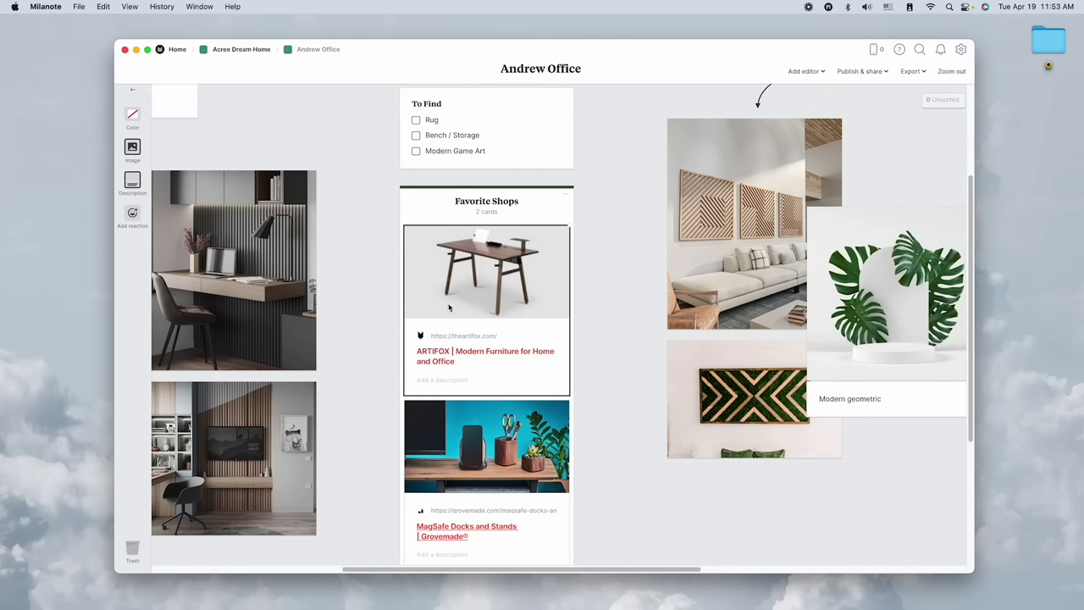
pyautogui.click(464, 353)
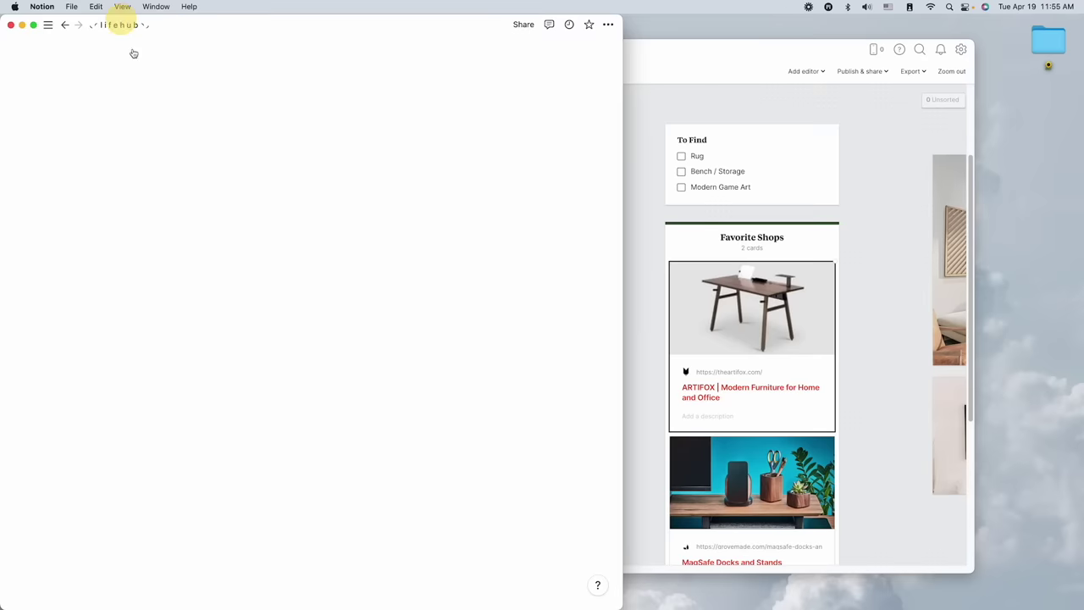
# Step: Go through Acree Life and 2022 Acree House to To-Do ~ Things to Buy for Home, then return to Milanote
pyautogui.click(259, 346)
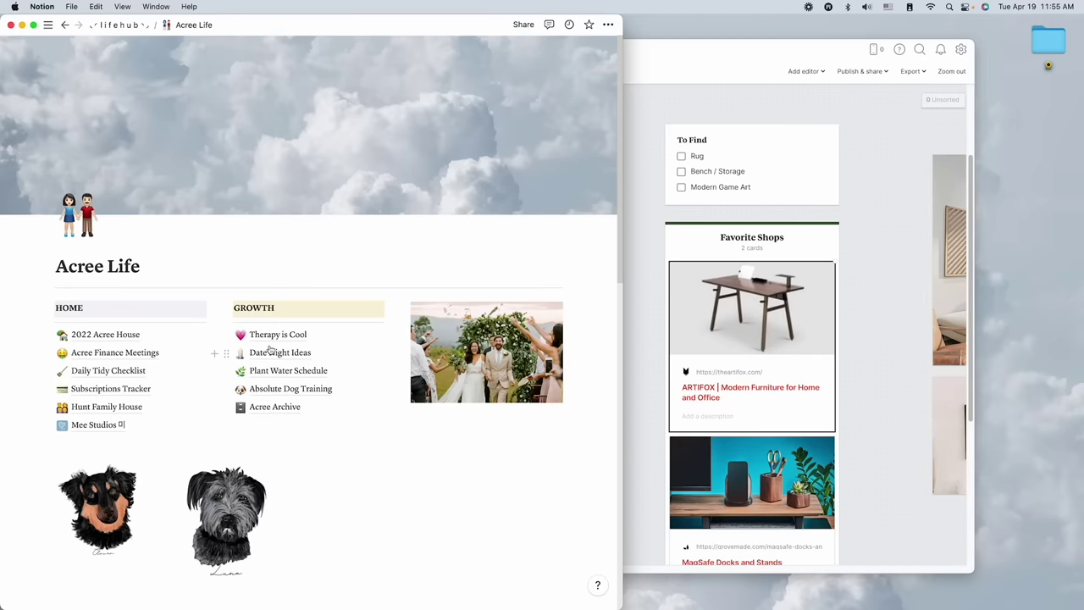
pyautogui.click(106, 336)
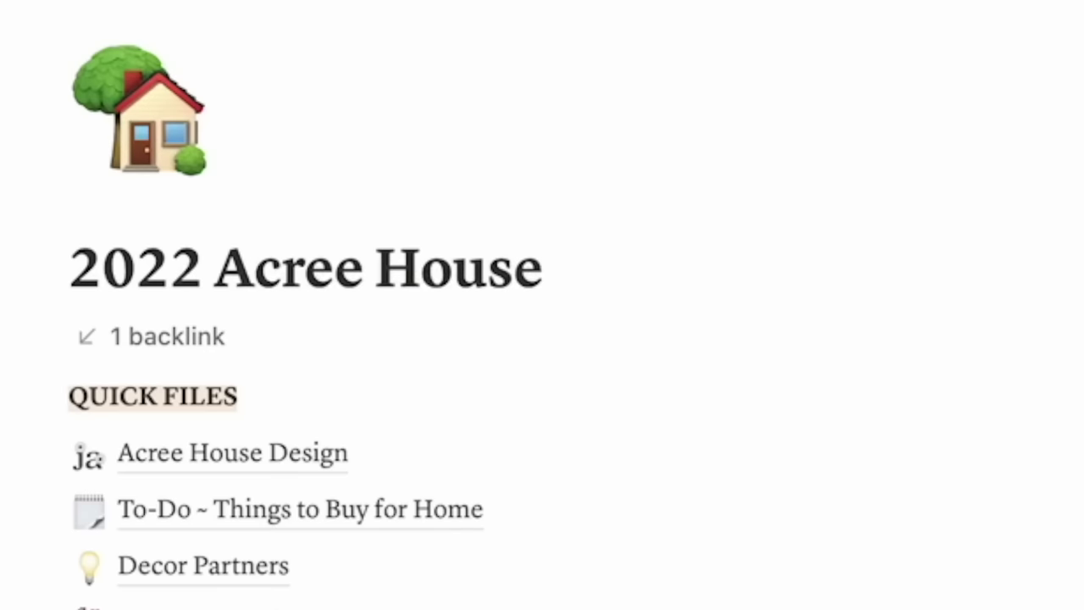
pyautogui.click(205, 516)
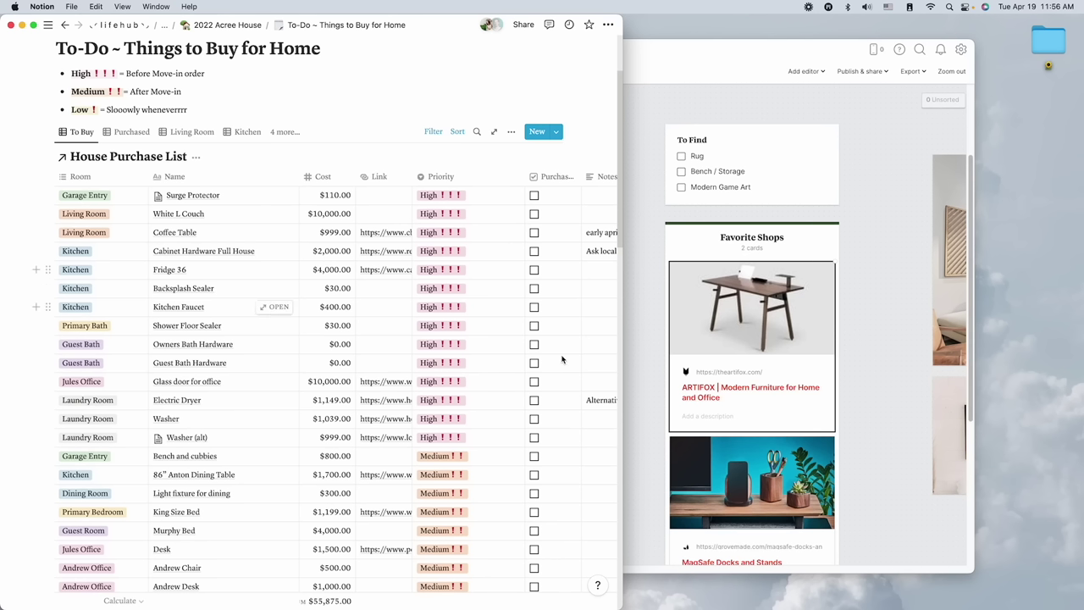
pyautogui.click(650, 357)
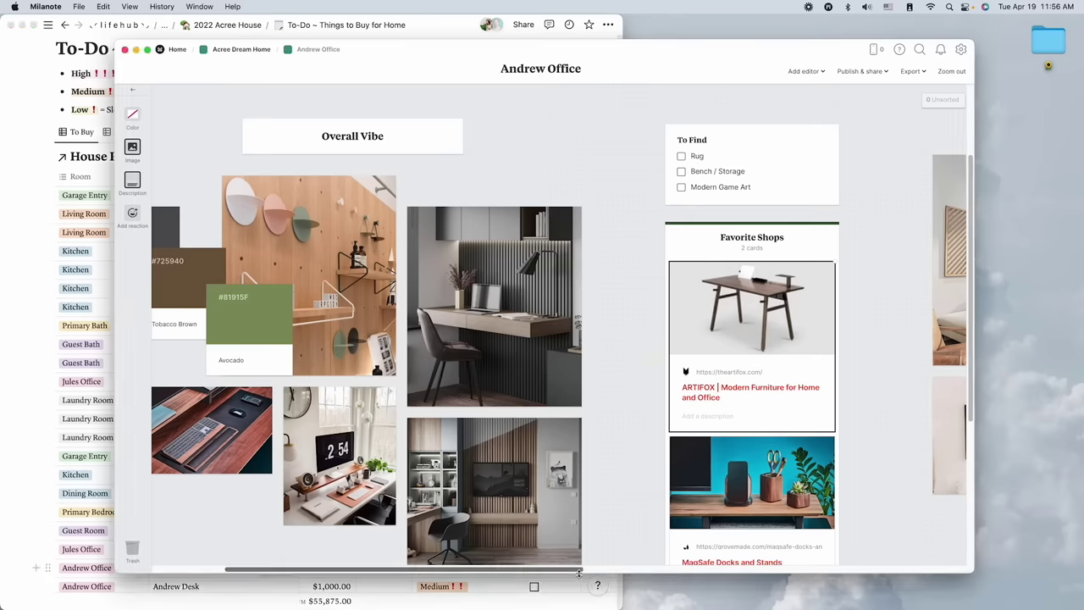
# Step: Browse Andrew Office and the Notion purchase list, then open the Living Room board
pyautogui.moveTo(576, 573); pyautogui.dragTo(600, 581)
pyautogui.scroll(-3, 566, 489)
pyautogui.scroll(1, 566, 490)
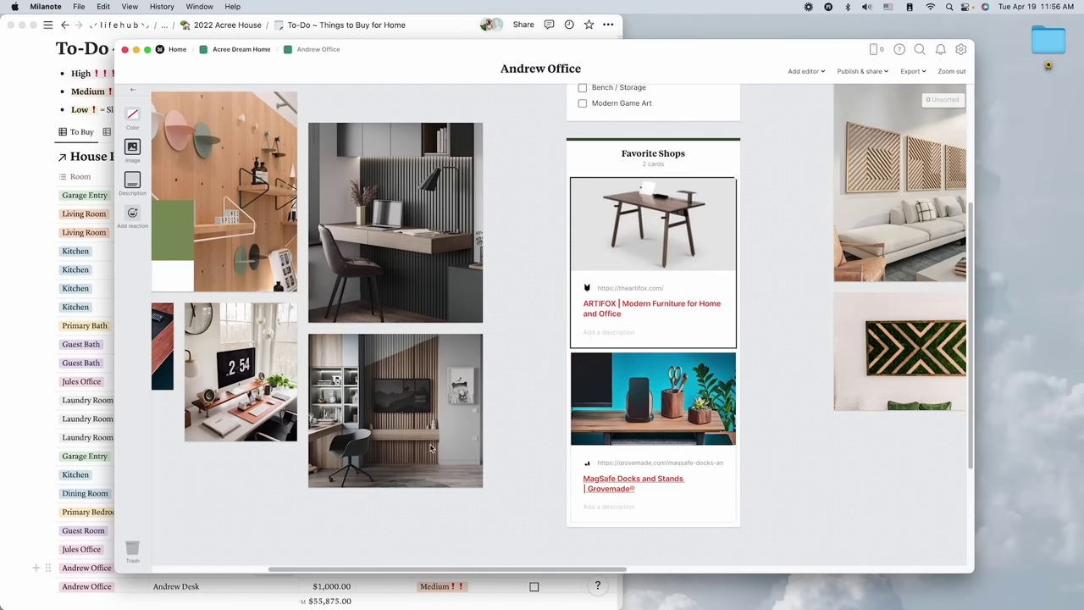
pyautogui.click(406, 586)
pyautogui.scroll(-2, 262, 405)
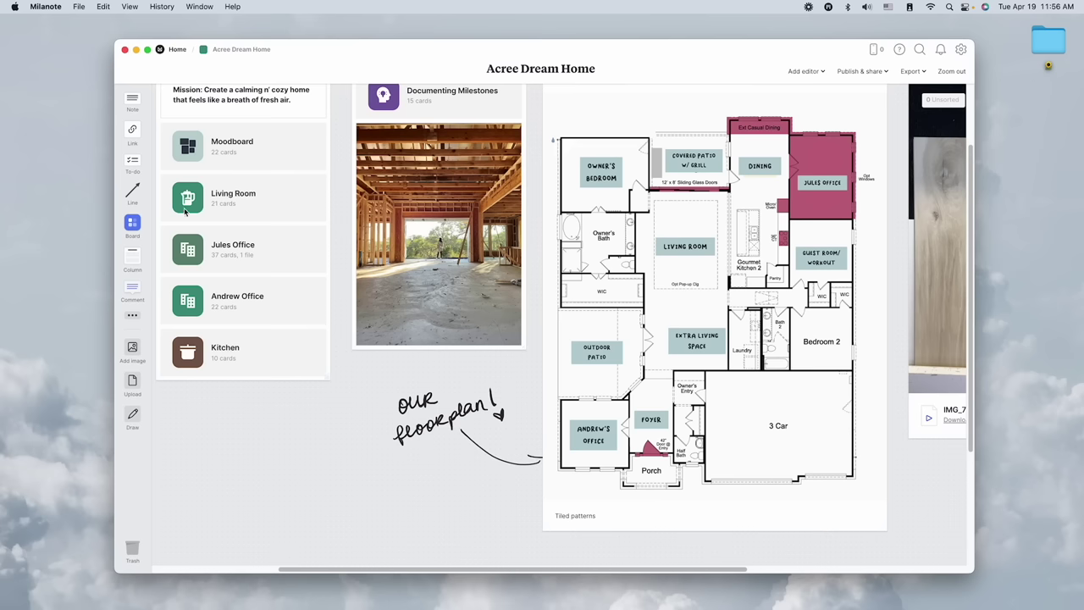
pyautogui.click(187, 203)
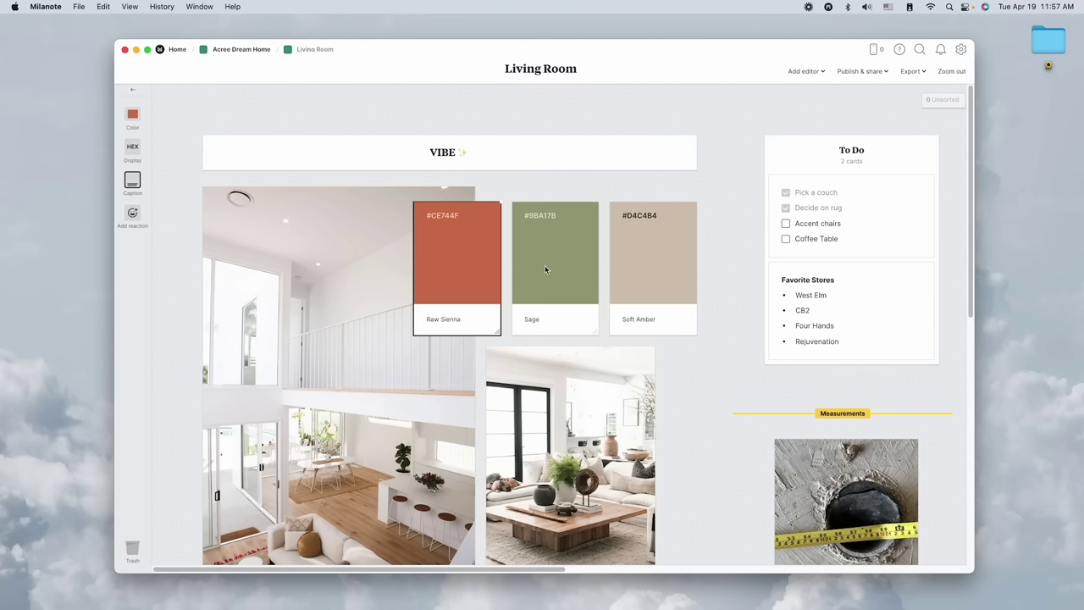
# Step: Recolour the Raw Sienna swatch with a beige sampled from the living room photo, then scroll to the furniture cards
pyautogui.doubleClick(469, 244)
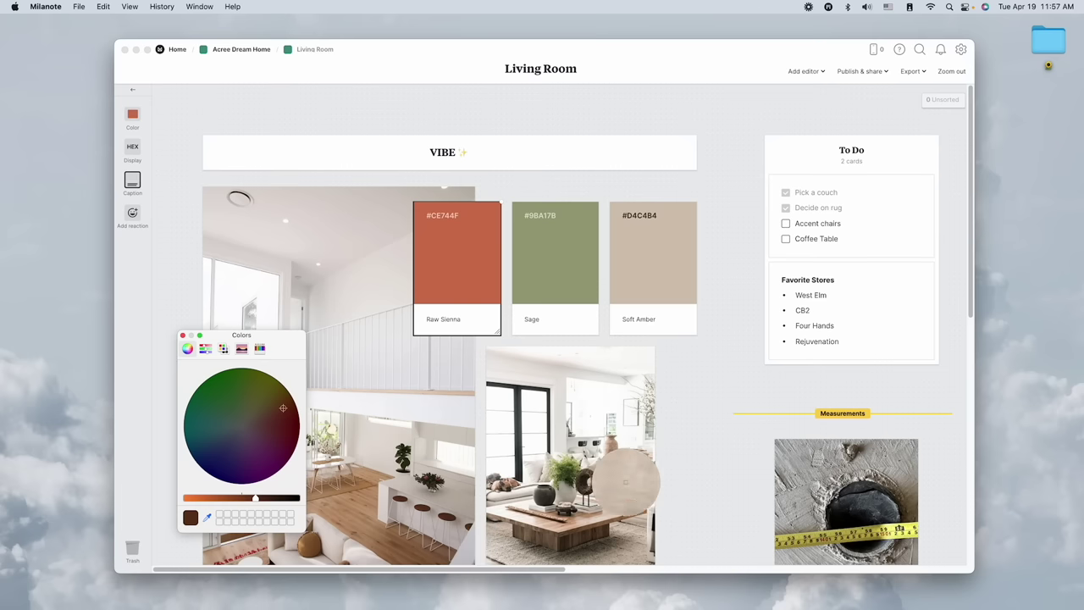
pyautogui.click(631, 481)
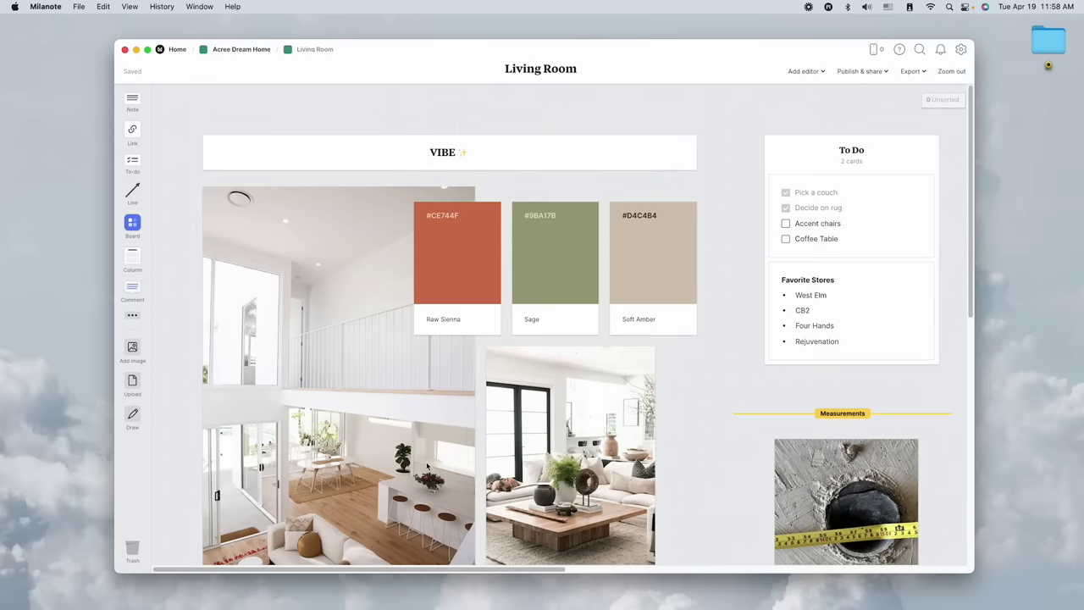
pyautogui.scroll(-4, 427, 465)
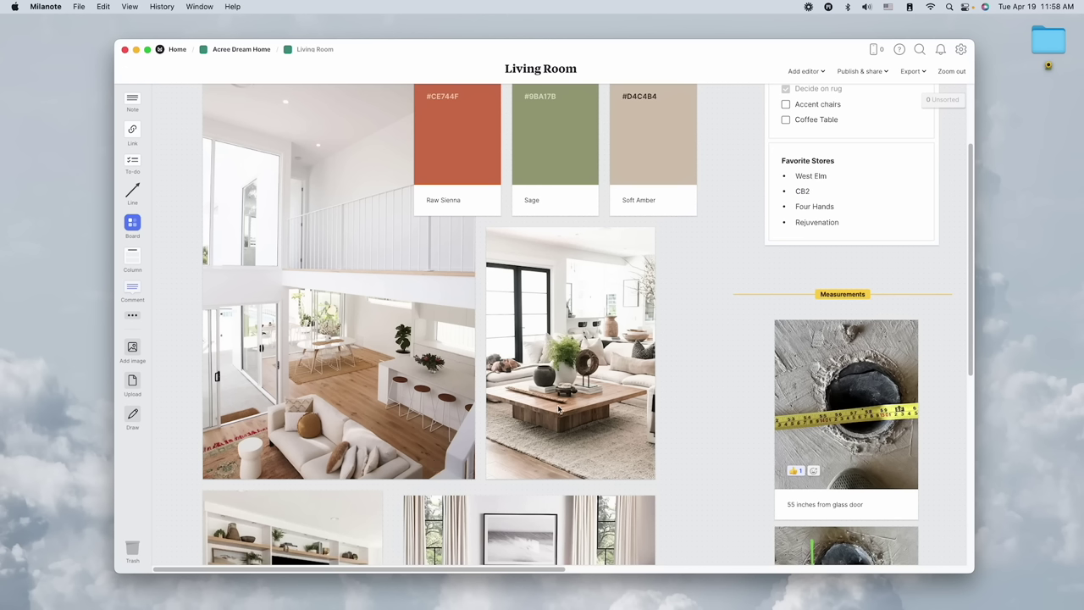
pyautogui.hscroll(10, 517, 398)
pyautogui.scroll(3, 476, 390)
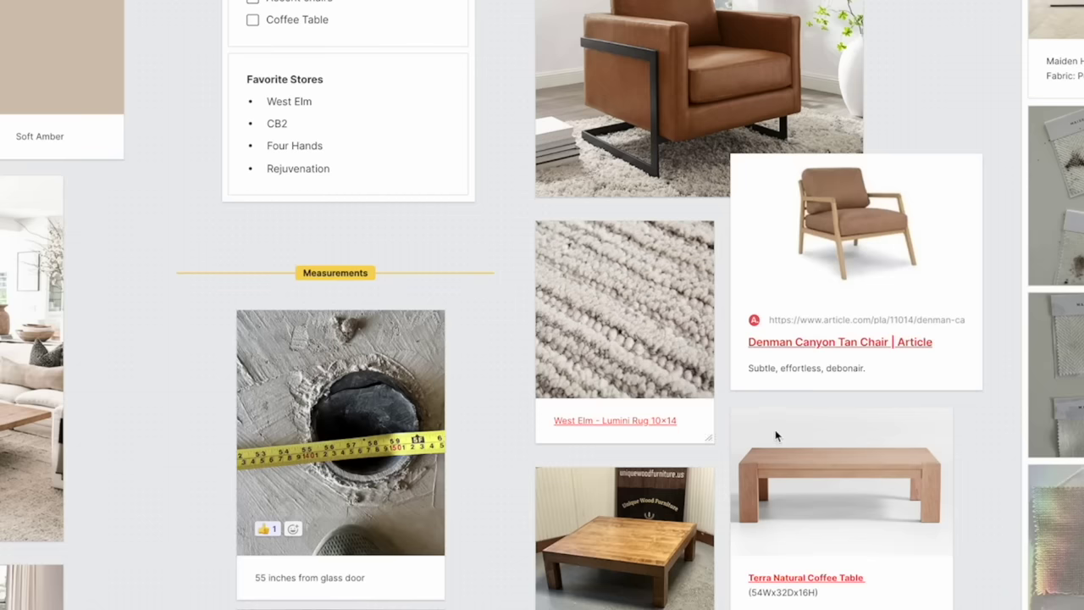
pyautogui.scroll(-2, 775, 429)
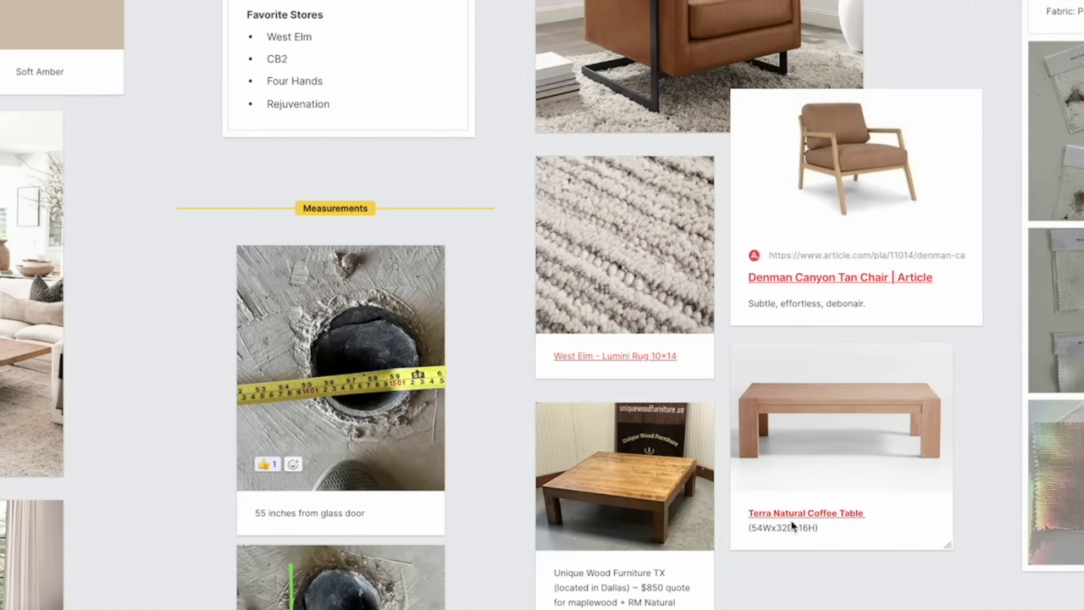
# Step: Open the Terra Natural Coffee Table's Crate & Barrel page and scroll through its photos
pyautogui.click(798, 515)
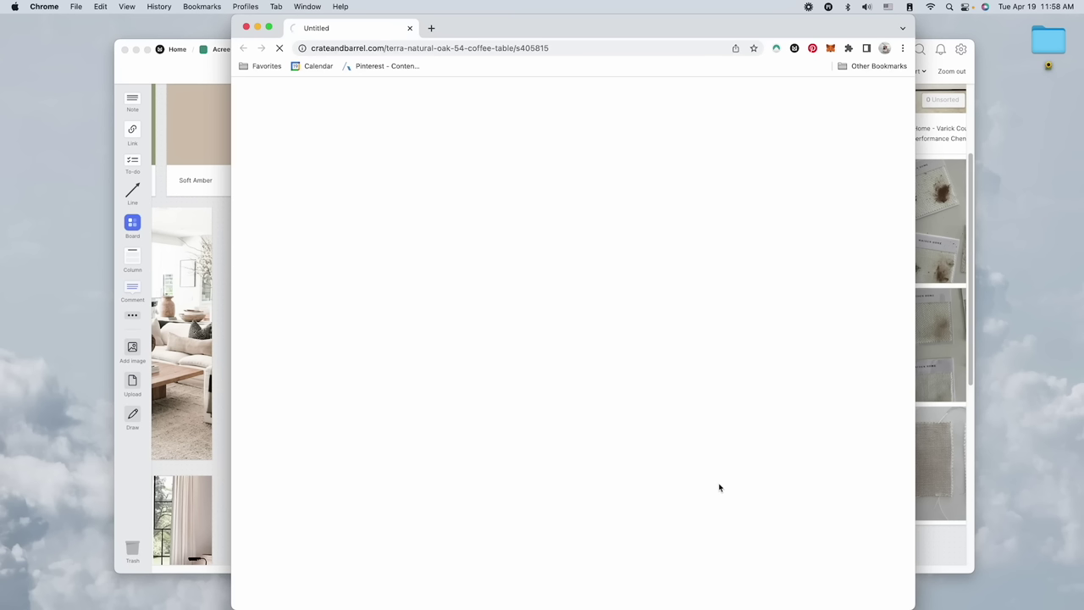
pyautogui.scroll(-3, 506, 324)
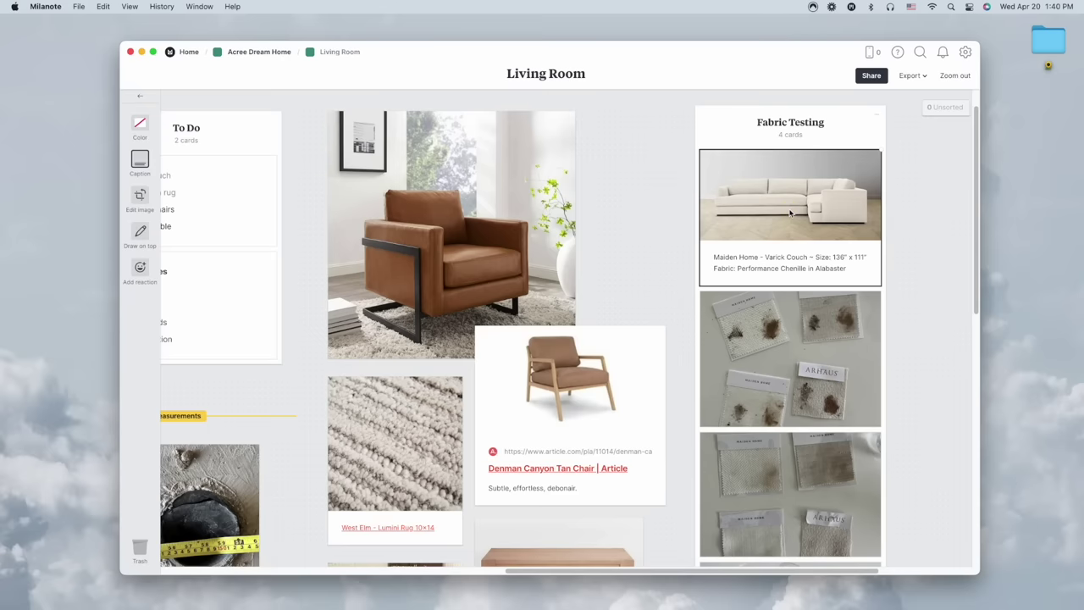
# Step: View the sectional sofa photo full size, then close it
pyautogui.doubleClick(787, 212)
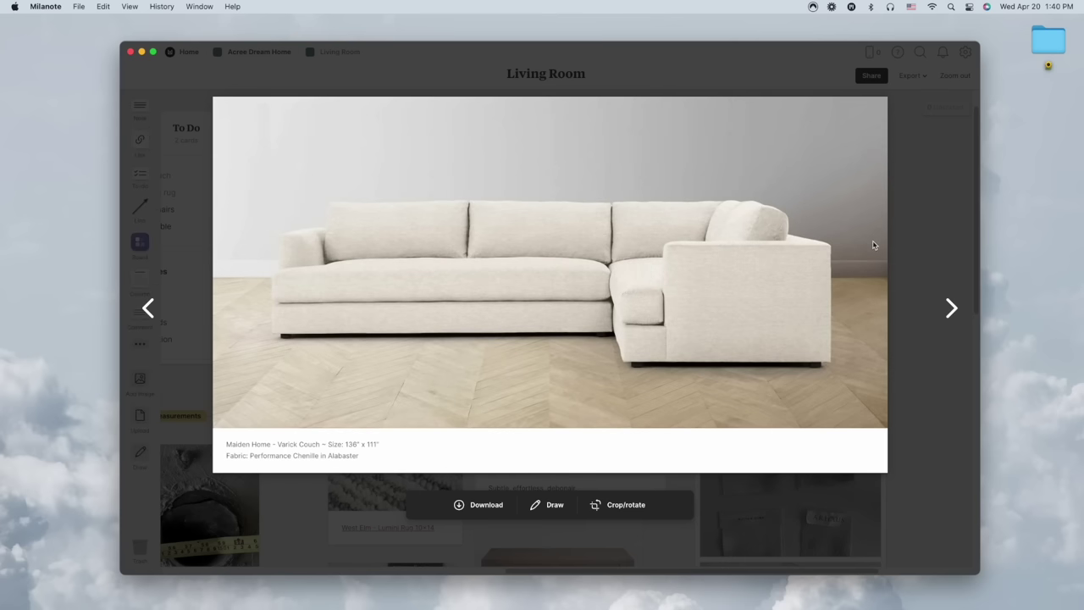
pyautogui.click(932, 278)
pyautogui.scroll(-5, 924, 299)
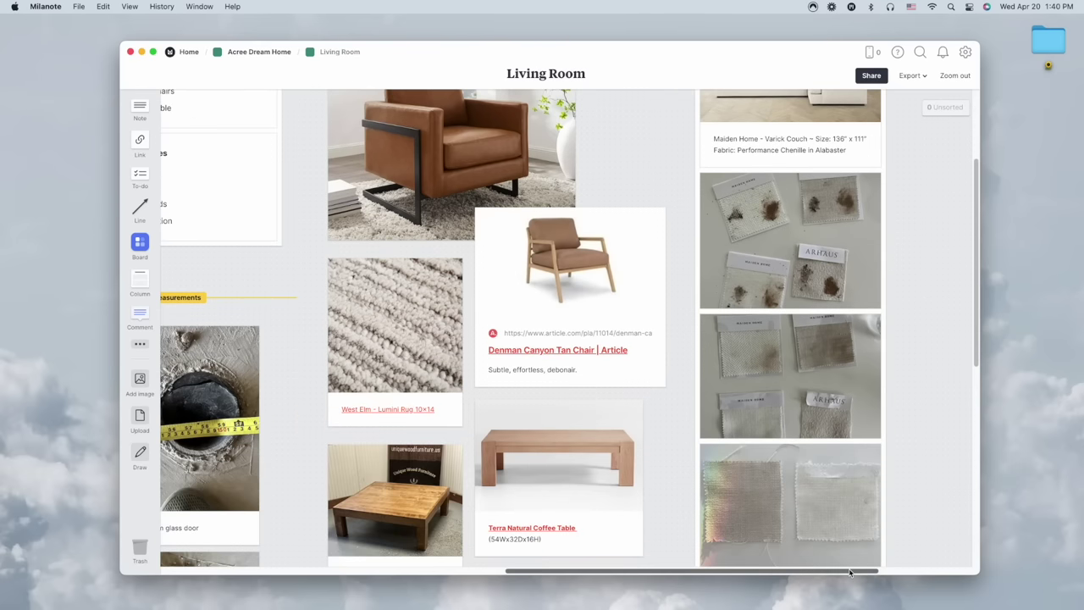
# Step: Flip between the Fabric Testing swatch photos in the full-size viewer
pyautogui.moveTo(852, 571); pyautogui.dragTo(900, 581)
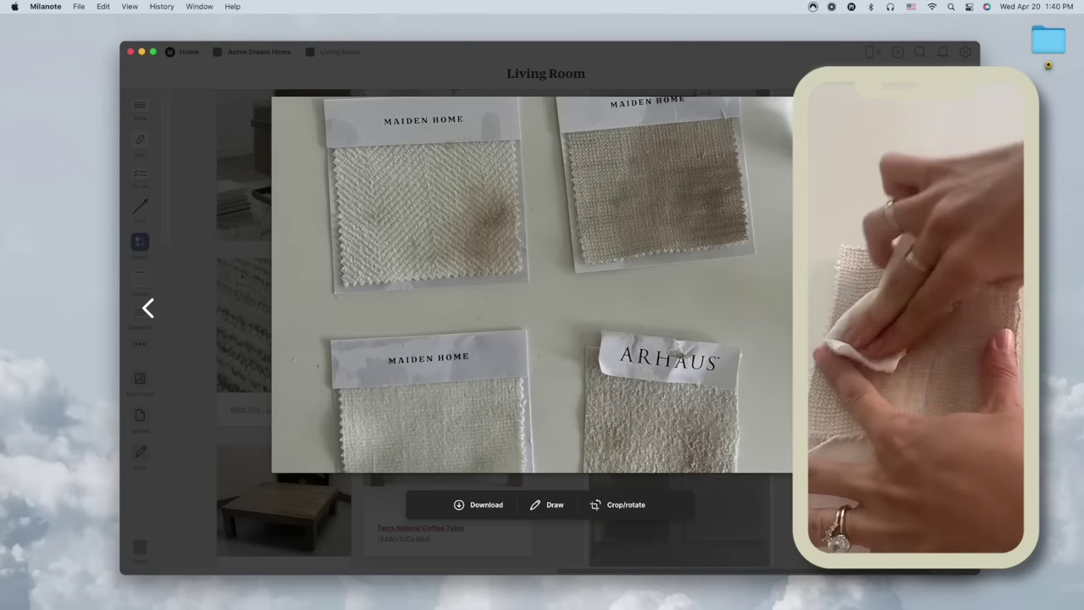
pyautogui.click(952, 309)
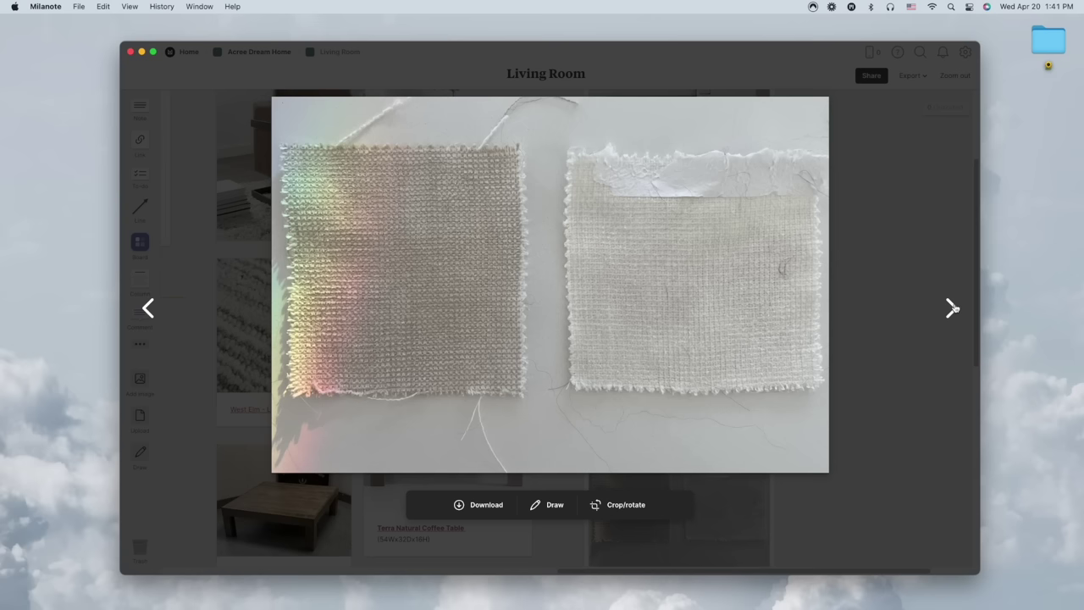
pyautogui.click(952, 308)
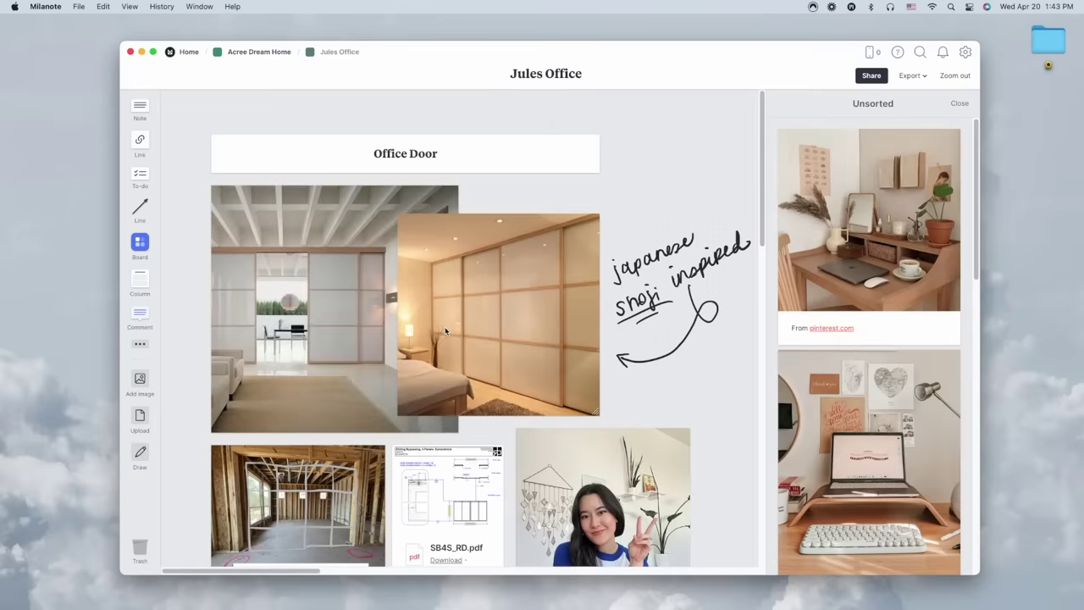
# Step: Zoom the office board out and back to actual size, review the SB4S_RD.pdf drawing, then reach the Croft House desk
pyautogui.click(952, 76)
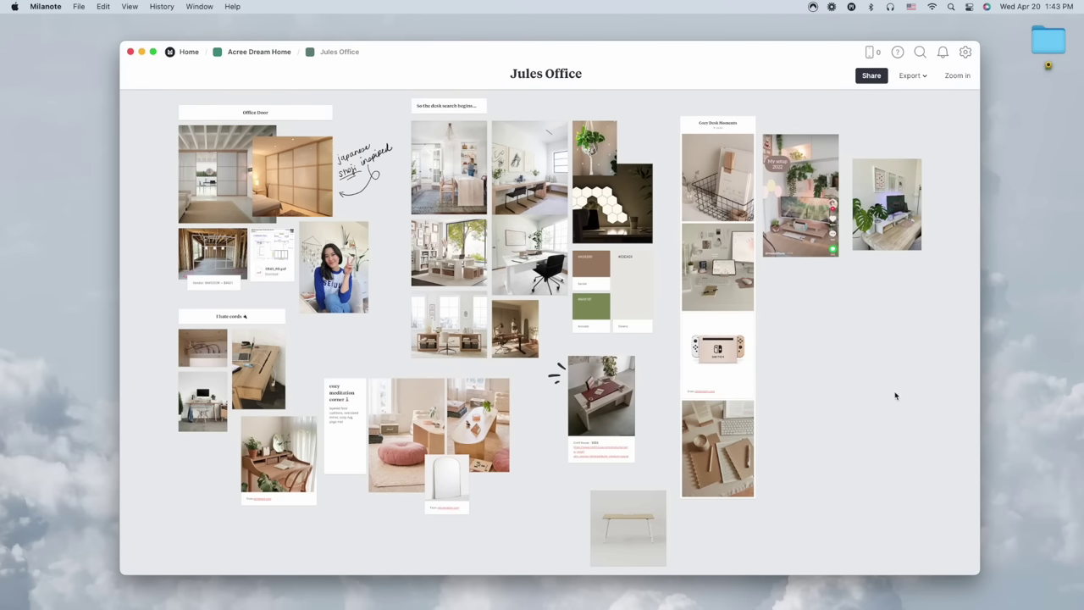
pyautogui.click(953, 76)
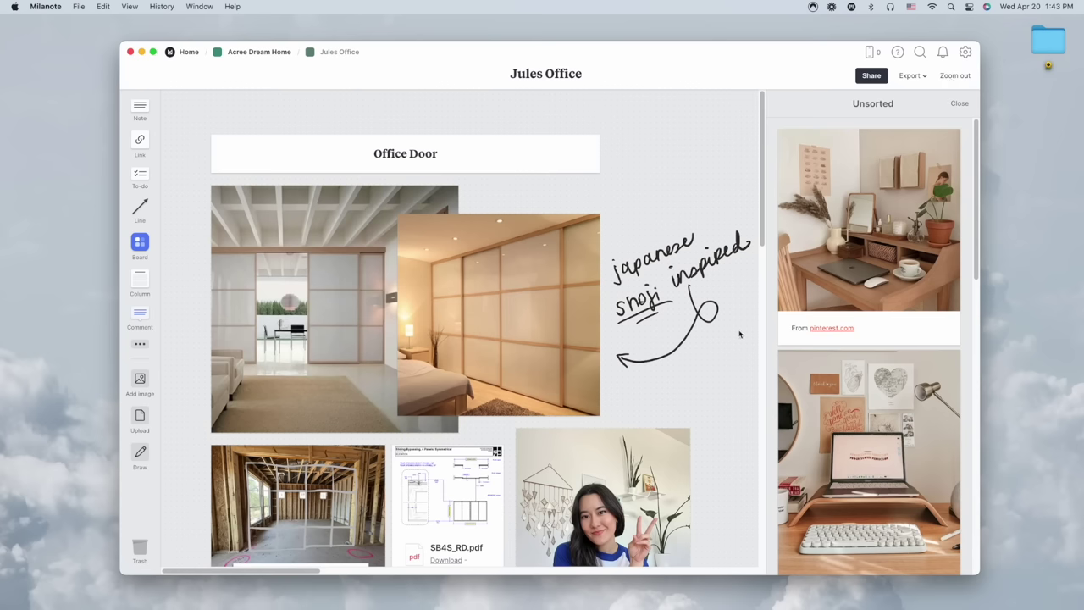
pyautogui.scroll(-2, 718, 391)
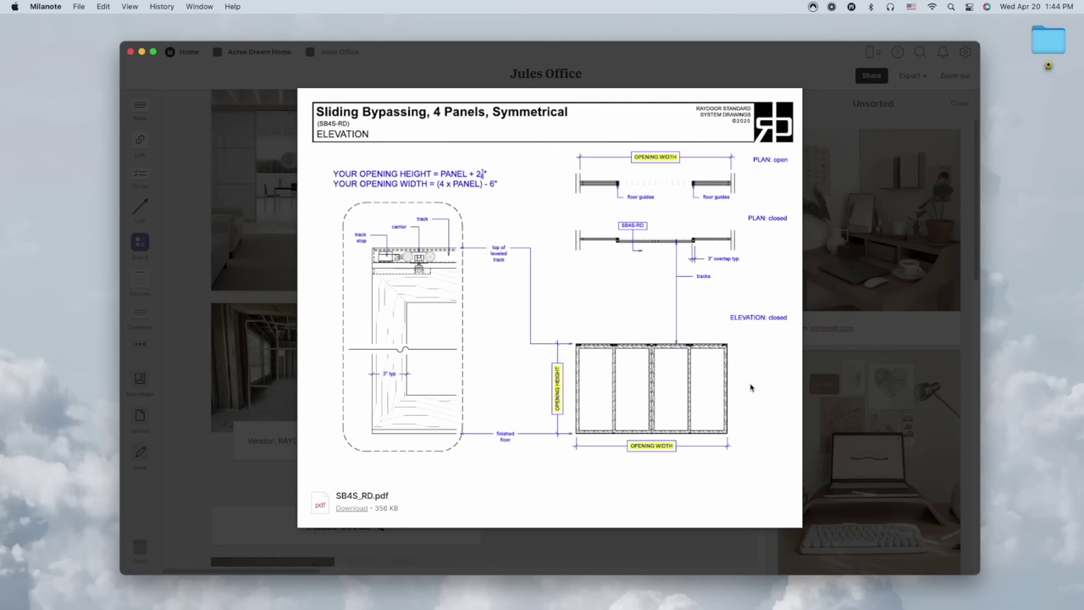
pyautogui.click(728, 542)
pyautogui.scroll(-10, 728, 541)
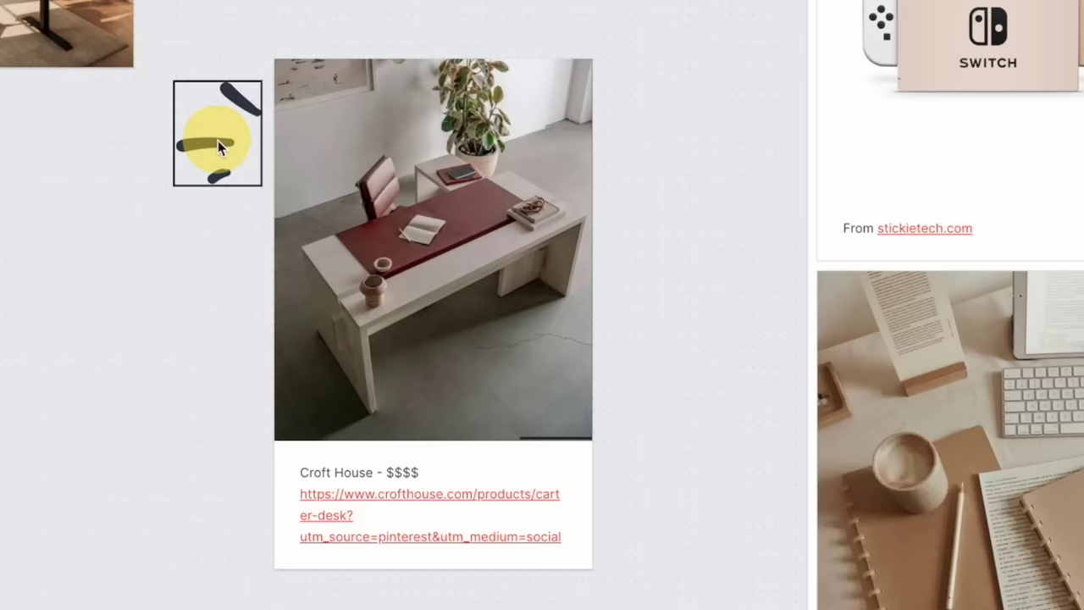
# Step: Deselect the doodle, scroll across to Cozy Desk Moments and show the 6 unsorted saves
pyautogui.click(218, 273)
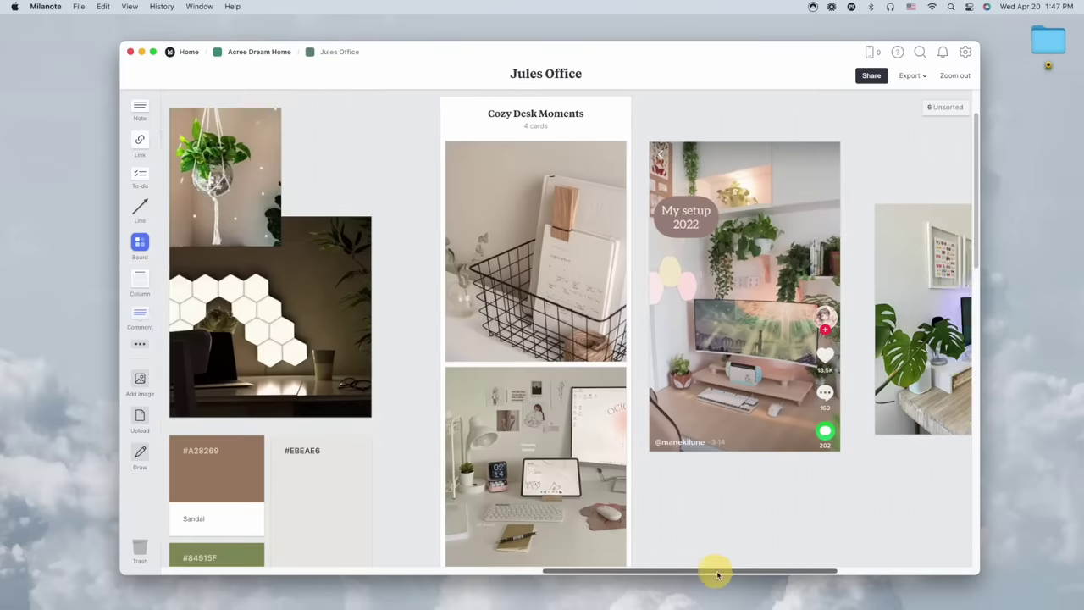
pyautogui.moveTo(714, 570); pyautogui.dragTo(781, 577)
pyautogui.scroll(-10, 648, 505)
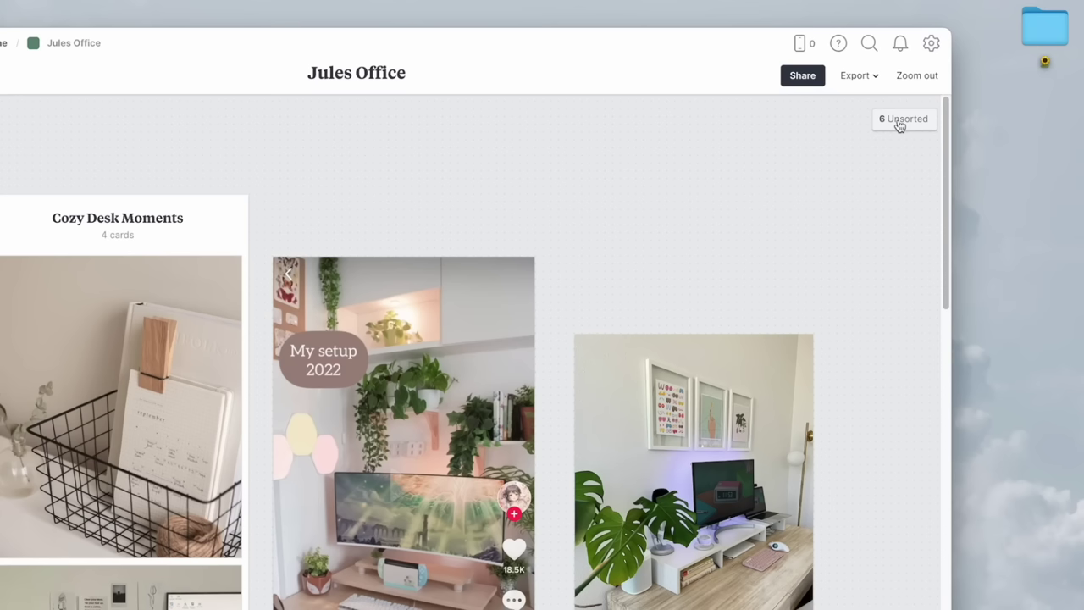
pyautogui.click(942, 107)
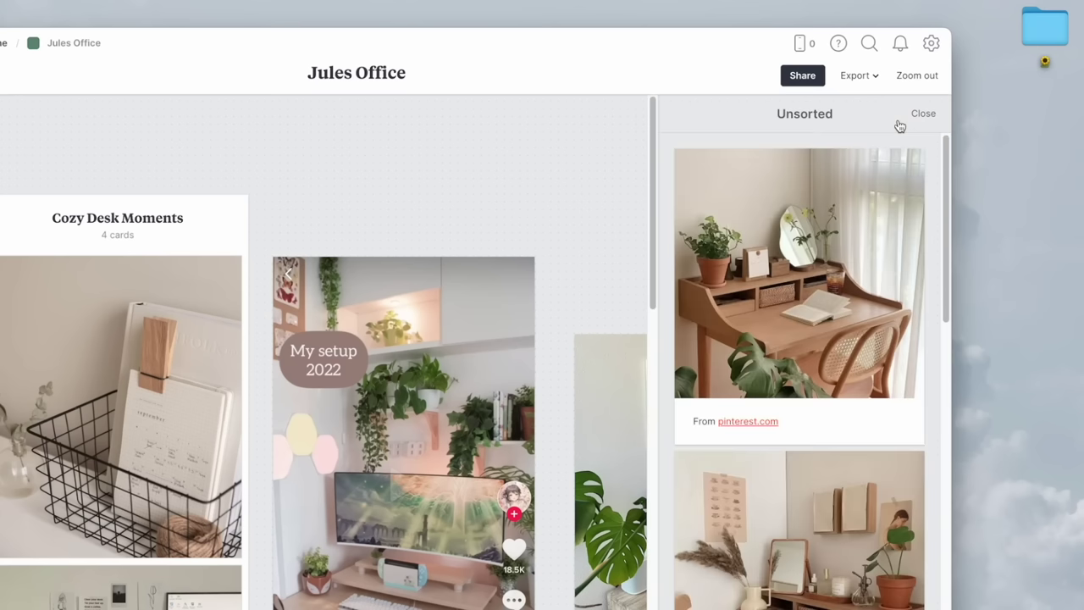
pyautogui.scroll(-1, 916, 281)
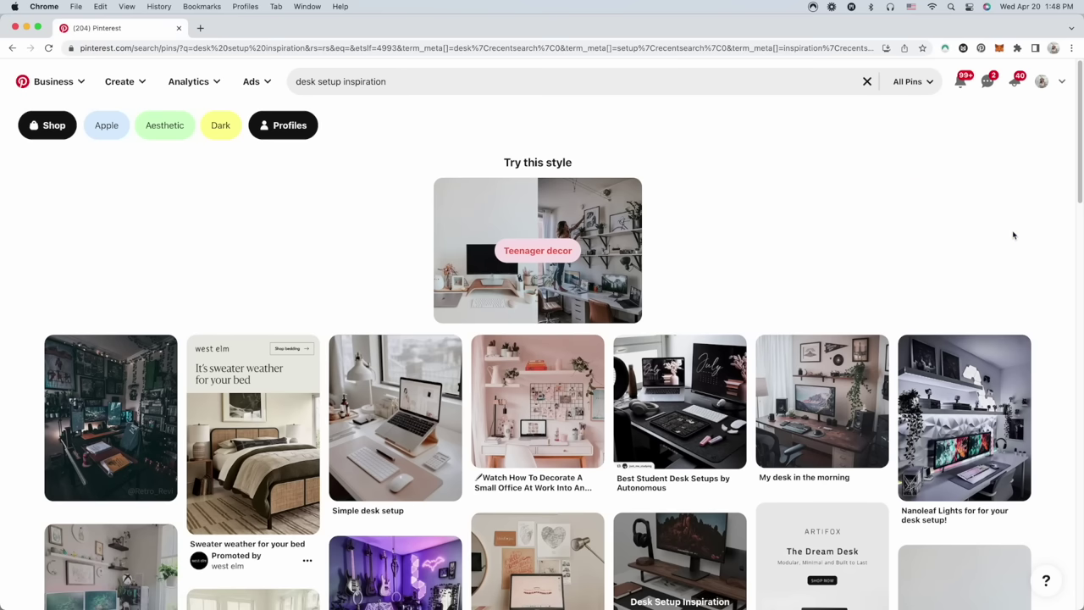
# Step: Browse the desk setup pins and open the Ideias home office simples pin
pyautogui.scroll(-3, 691, 256)
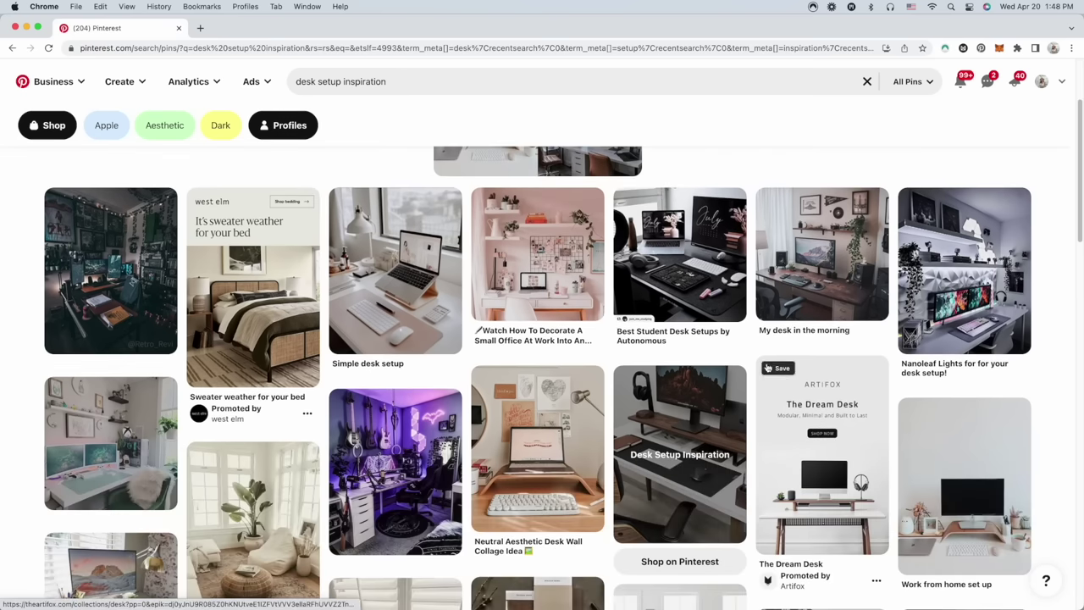
pyautogui.click(374, 242)
pyautogui.scroll(-5, 542, 279)
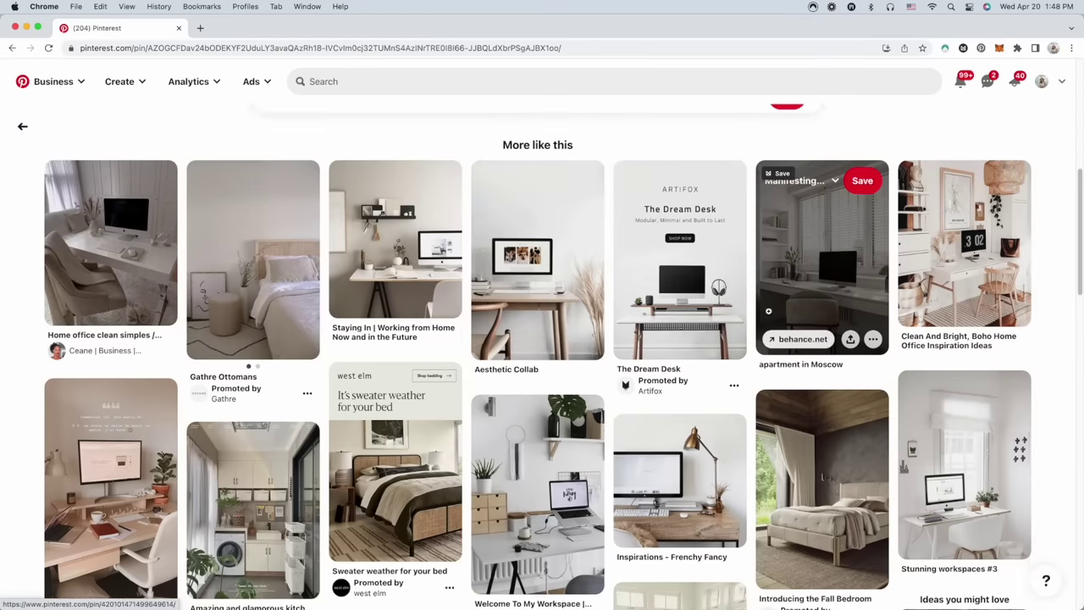
pyautogui.scroll(-2, 768, 311)
pyautogui.click(768, 280)
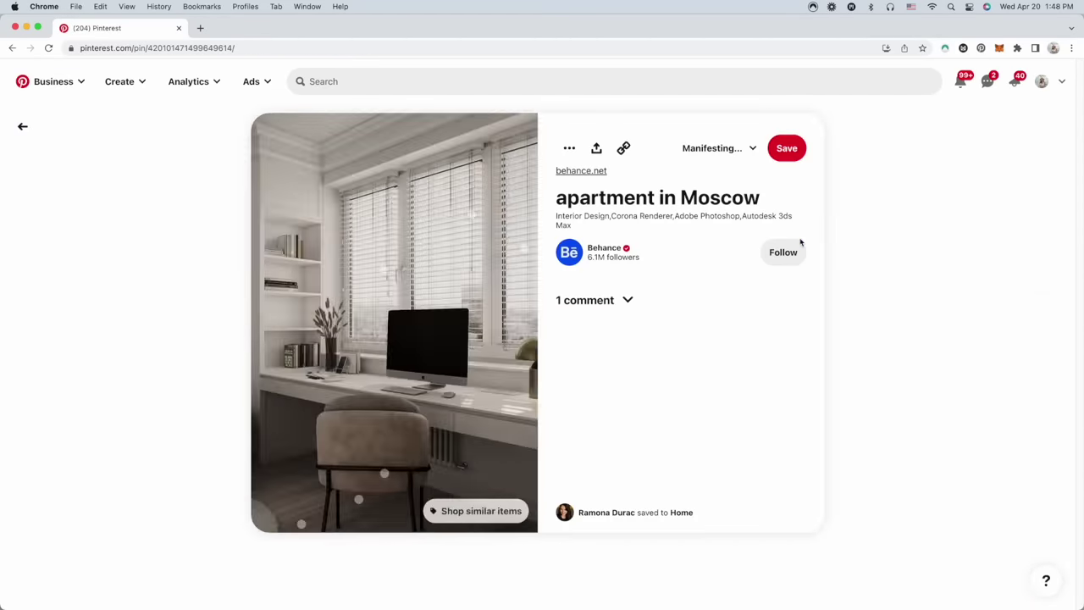
pyautogui.click(23, 126)
pyautogui.click(105, 340)
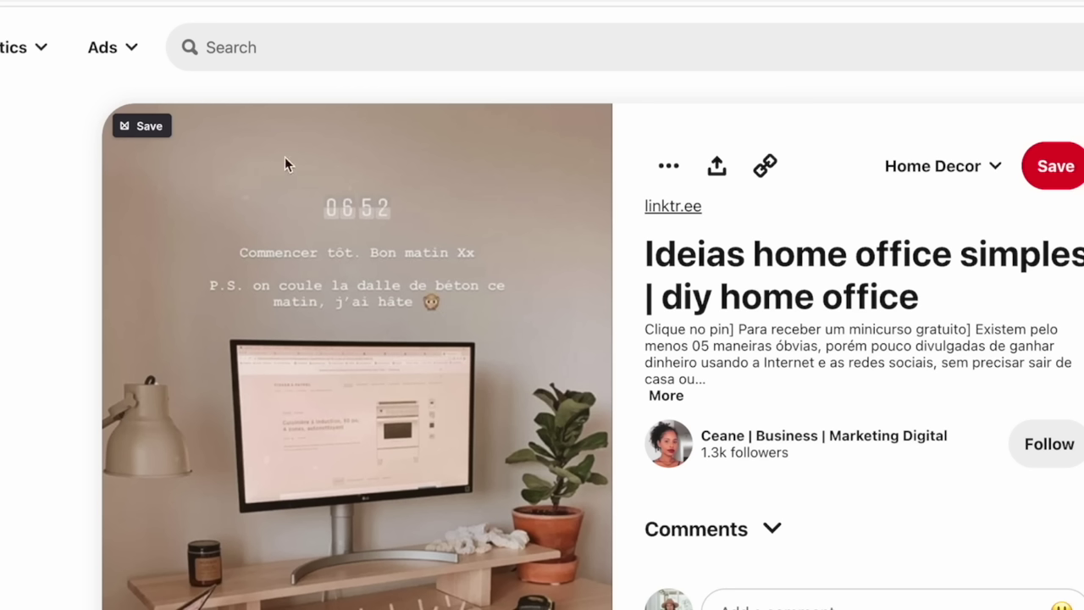
# Step: Save the pin to the home office board with the Milanote Save button
pyautogui.click(164, 128)
pyautogui.click(1060, 552)
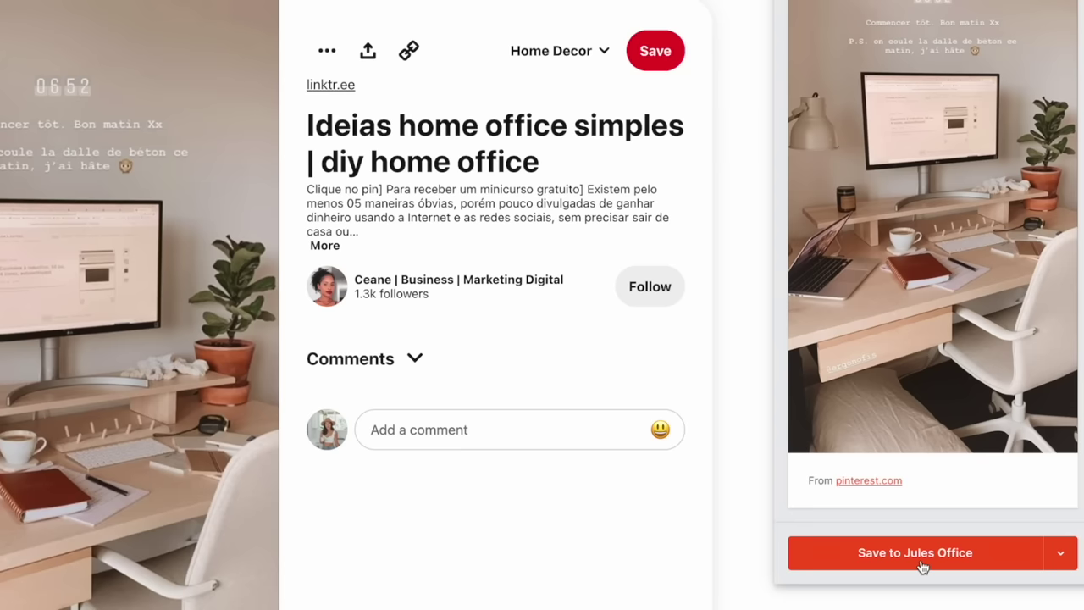
pyautogui.click(921, 559)
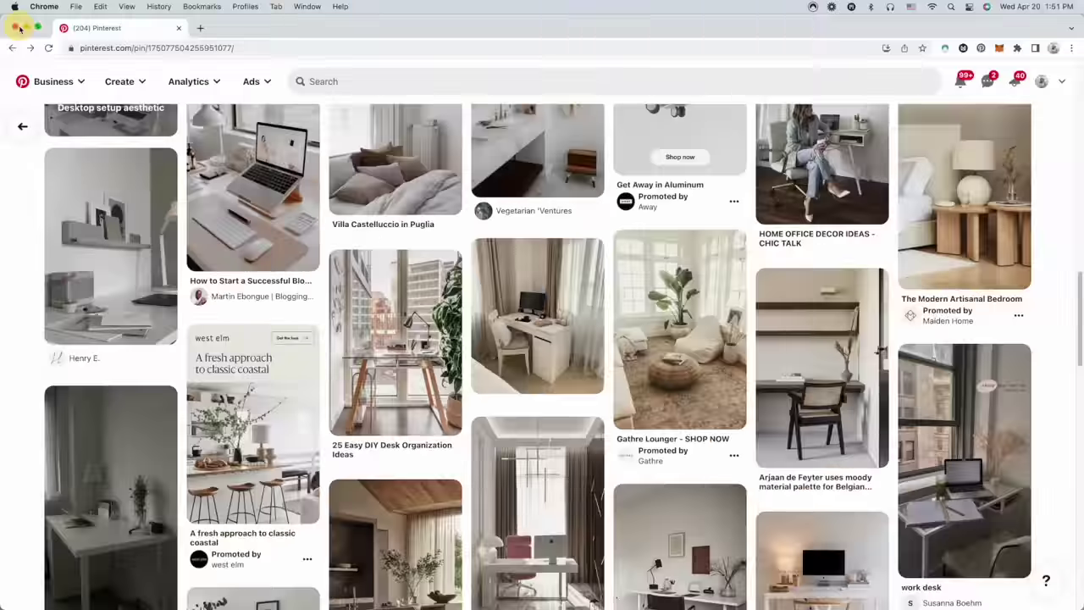